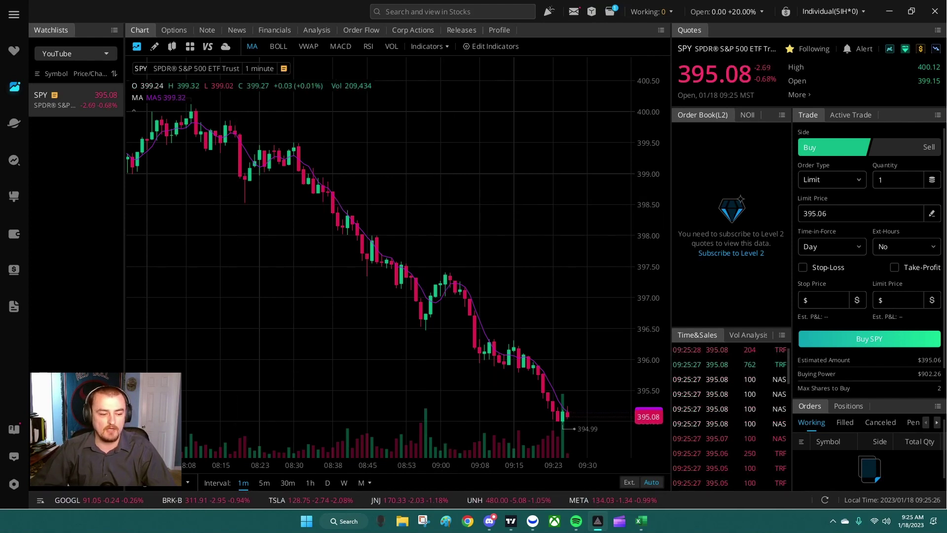
# Check the Trade settings' default options orders: Limit, Day, 10% stop-loss and 20% take-profit
pyautogui.click(14, 486)
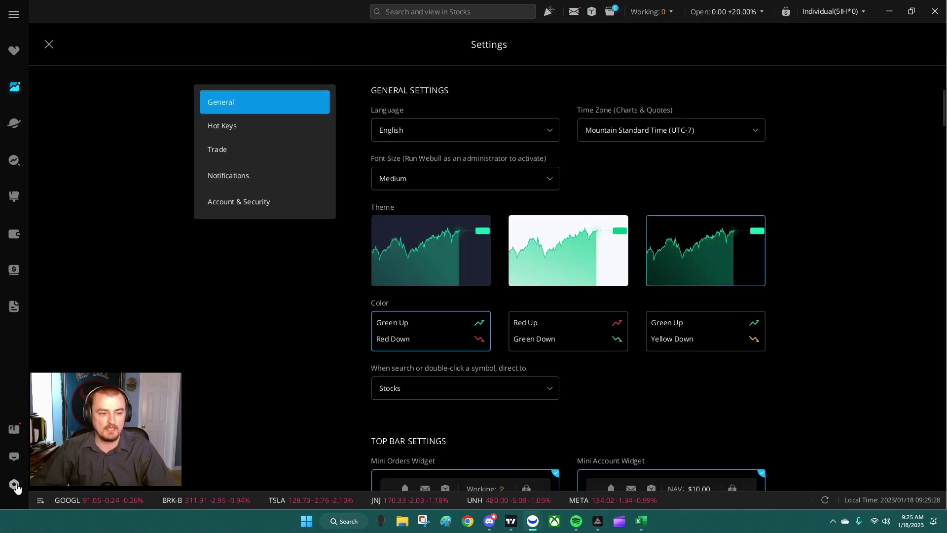
pyautogui.click(239, 156)
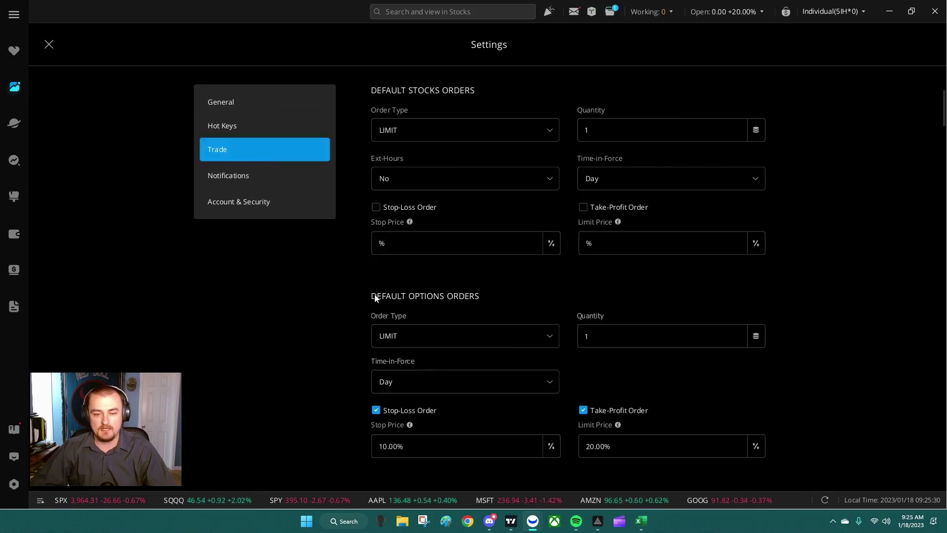
pyautogui.scroll(-3, 377, 317)
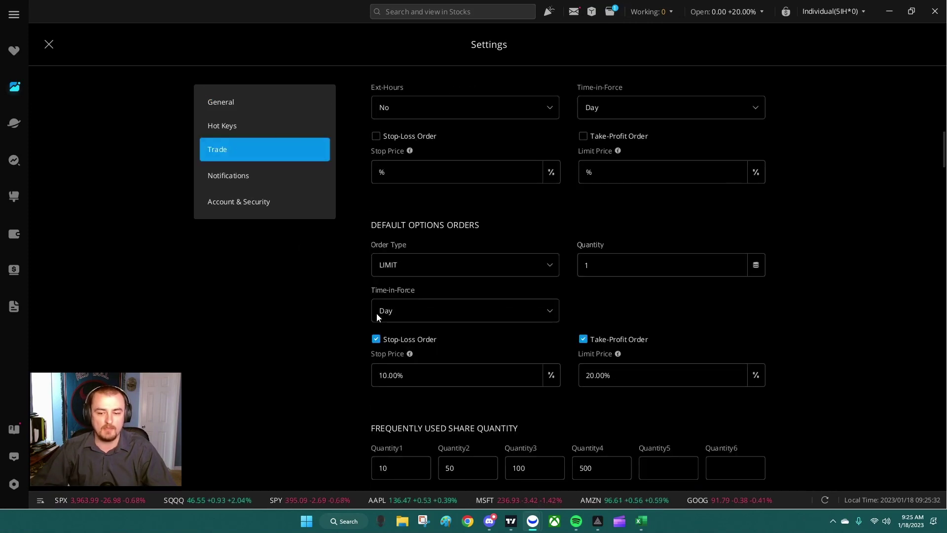
pyautogui.click(398, 195)
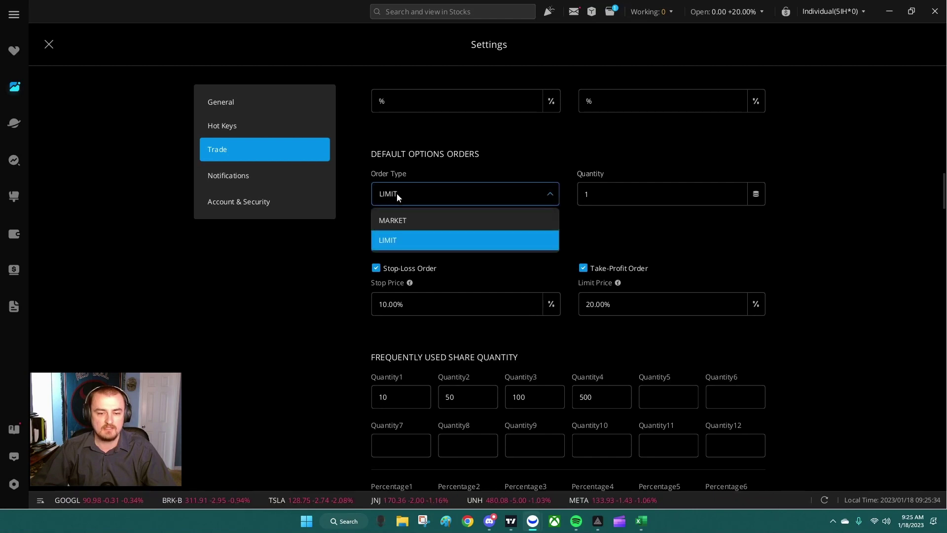
pyautogui.click(400, 241)
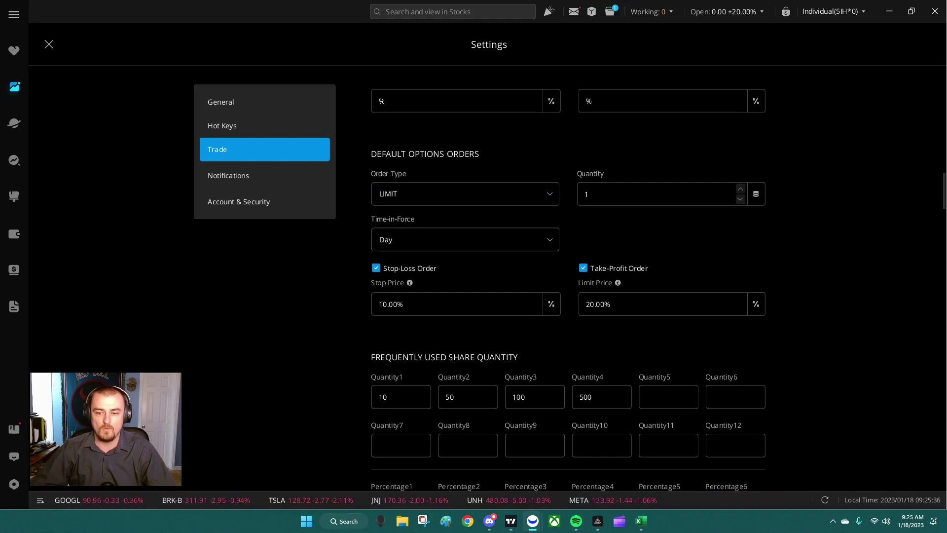
pyautogui.click(422, 241)
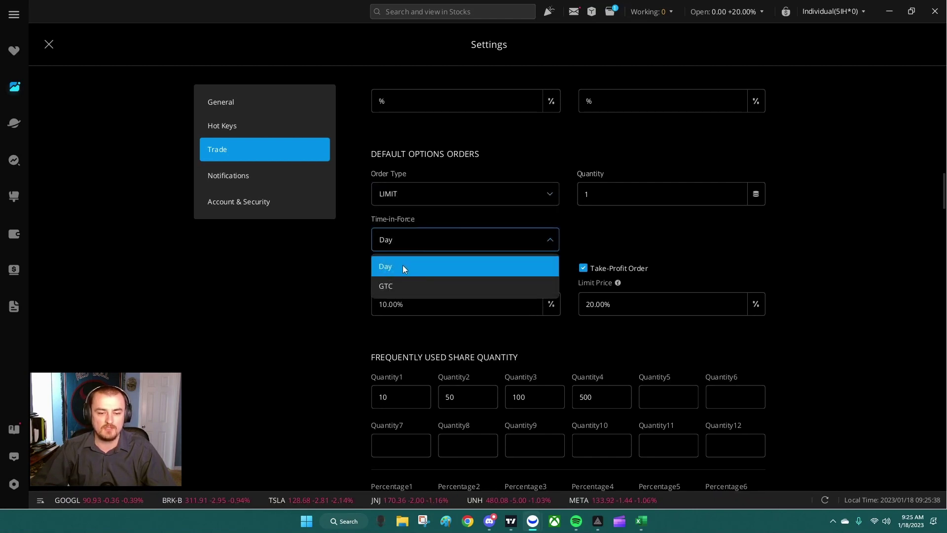
pyautogui.click(403, 265)
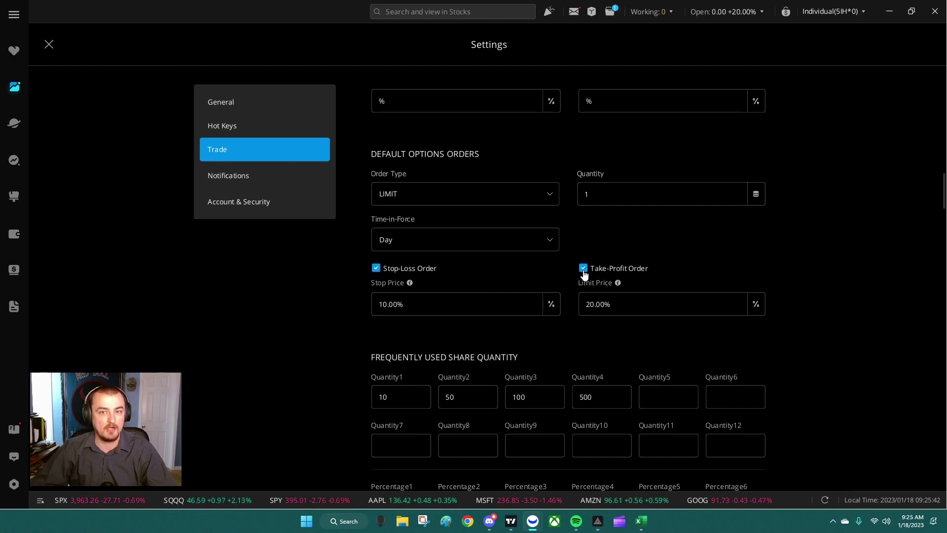
pyautogui.click(454, 304)
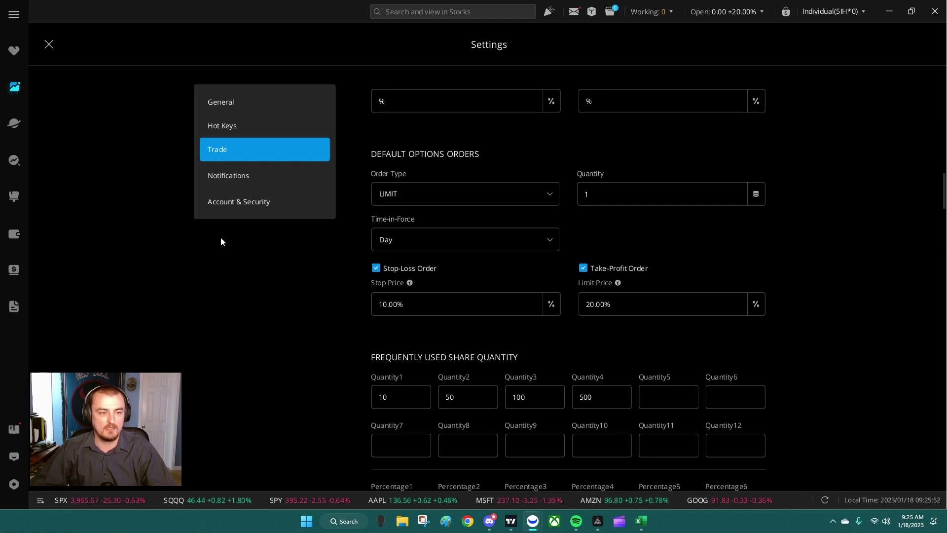
# Back on the SPY chart, remove the Order Book, NOII, Time&Sales and Vol Analysis panels
pyautogui.click(15, 87)
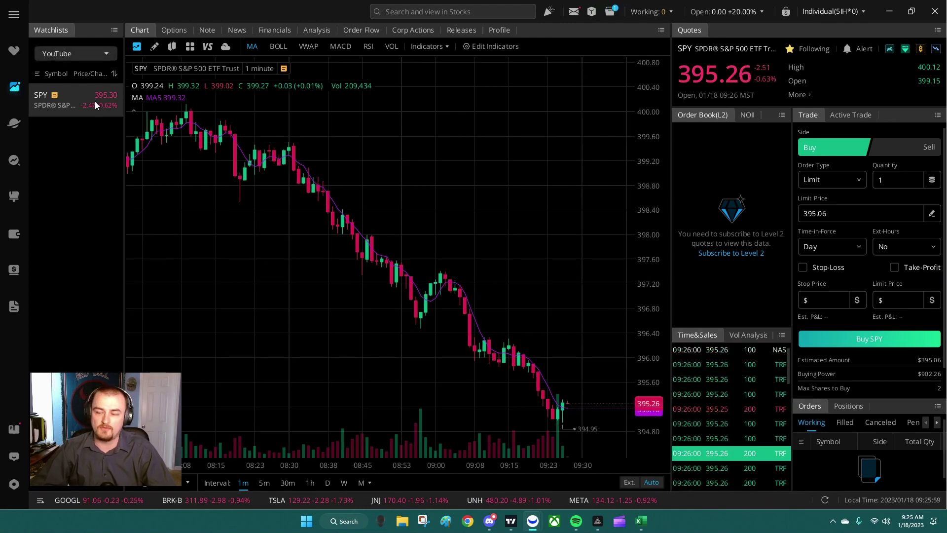
pyautogui.click(783, 117)
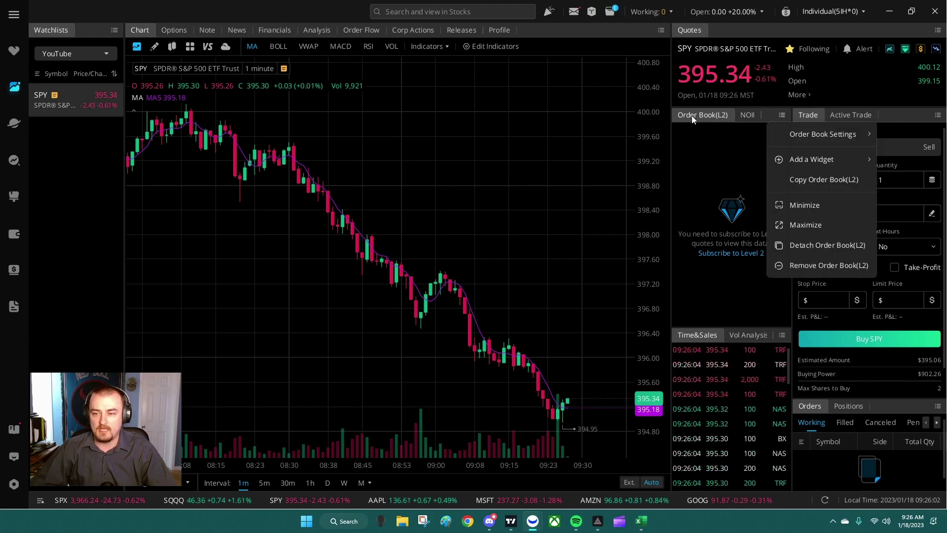
pyautogui.click(836, 264)
pyautogui.click(783, 115)
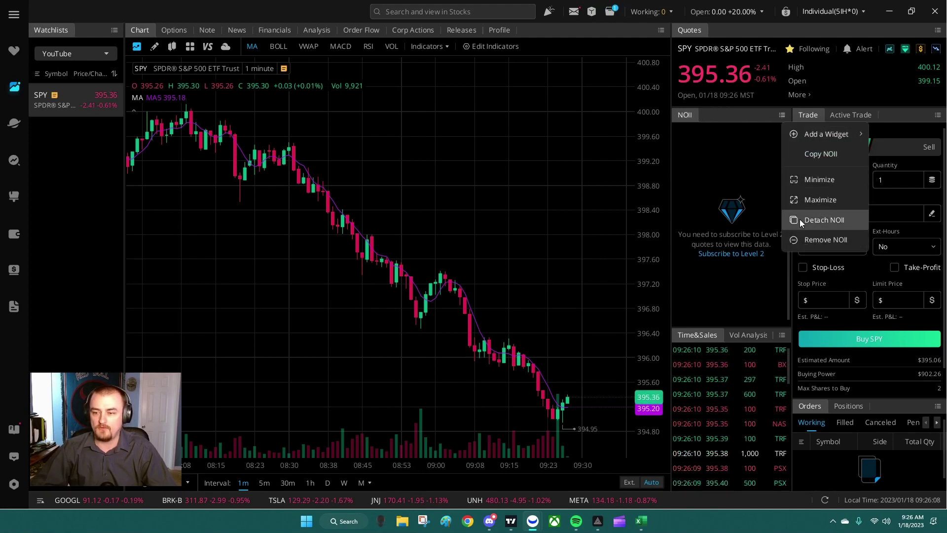
pyautogui.click(812, 238)
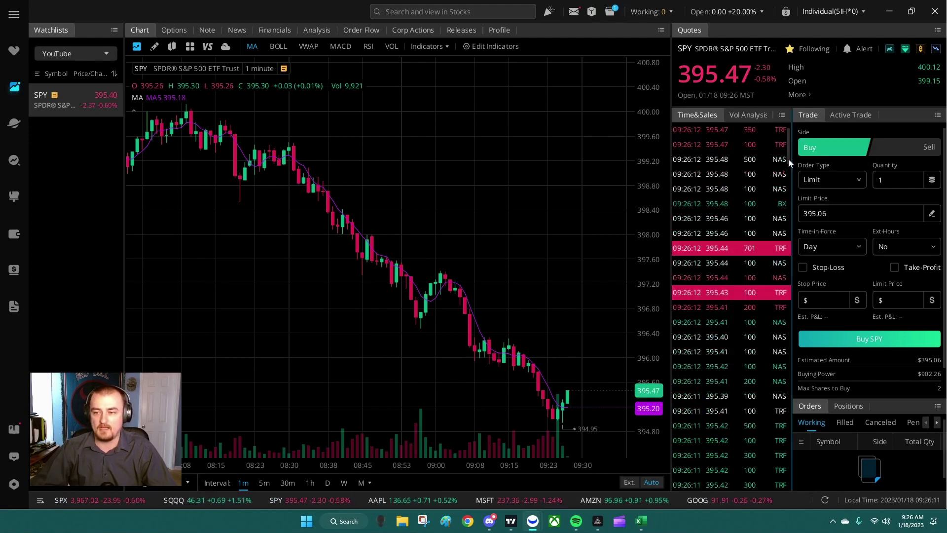
pyautogui.click(783, 115)
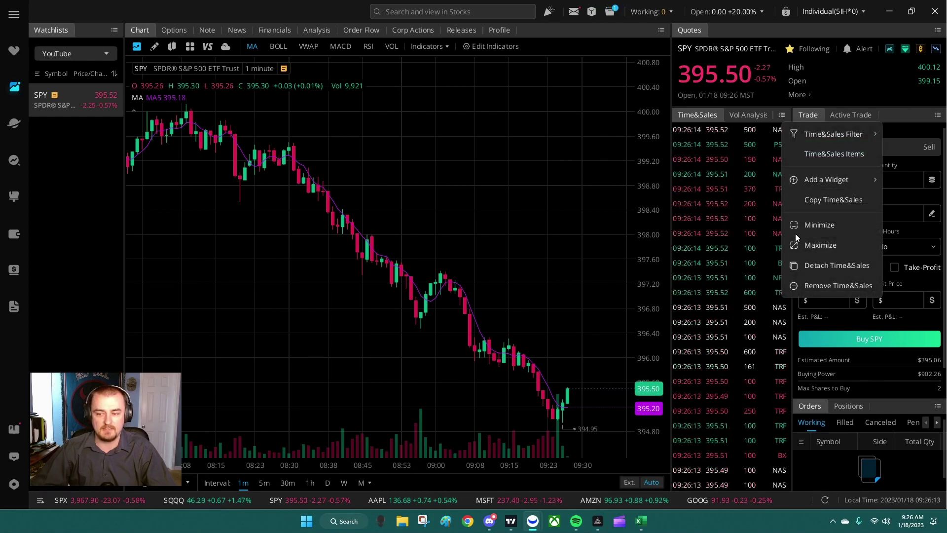
pyautogui.click(820, 285)
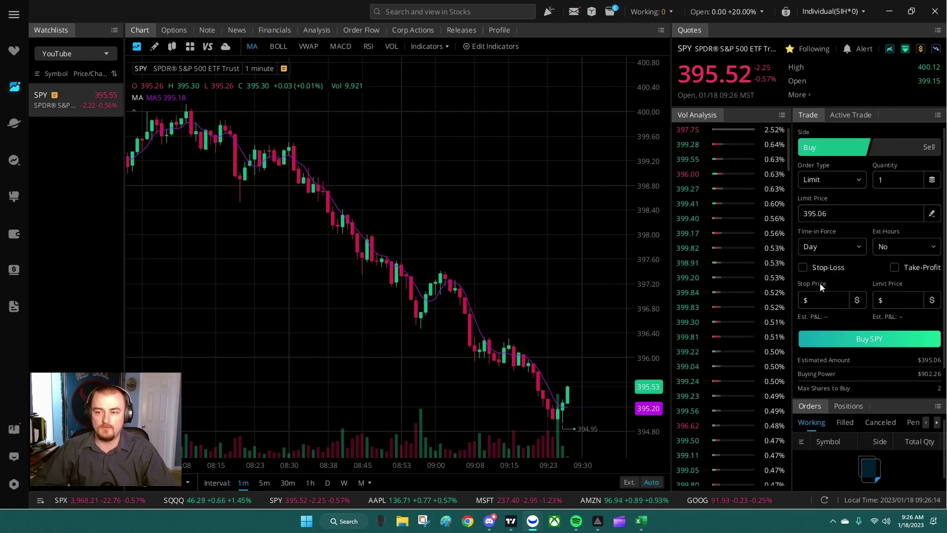
pyautogui.click(782, 116)
pyautogui.click(801, 242)
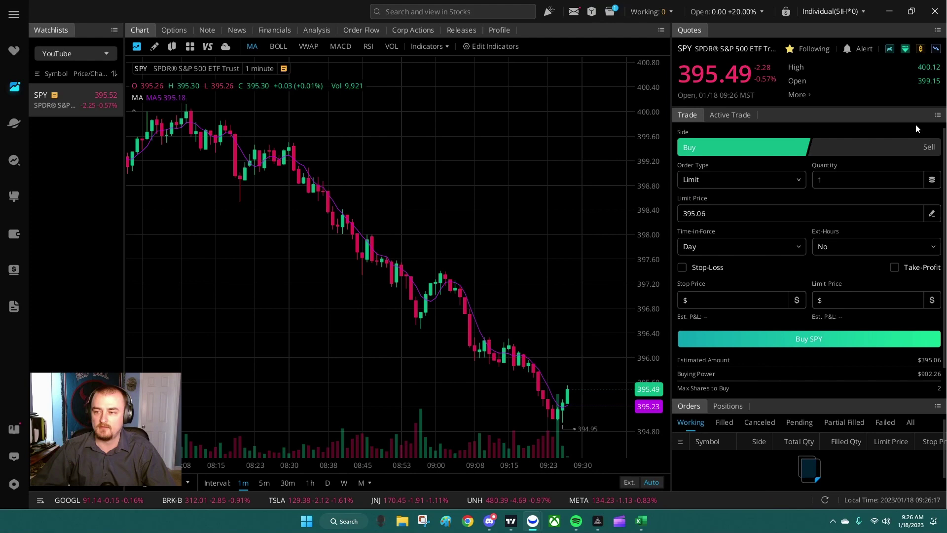
# Remove the Trade, Active Trade, Orders and Positions panels, then widen the chart
pyautogui.click(937, 117)
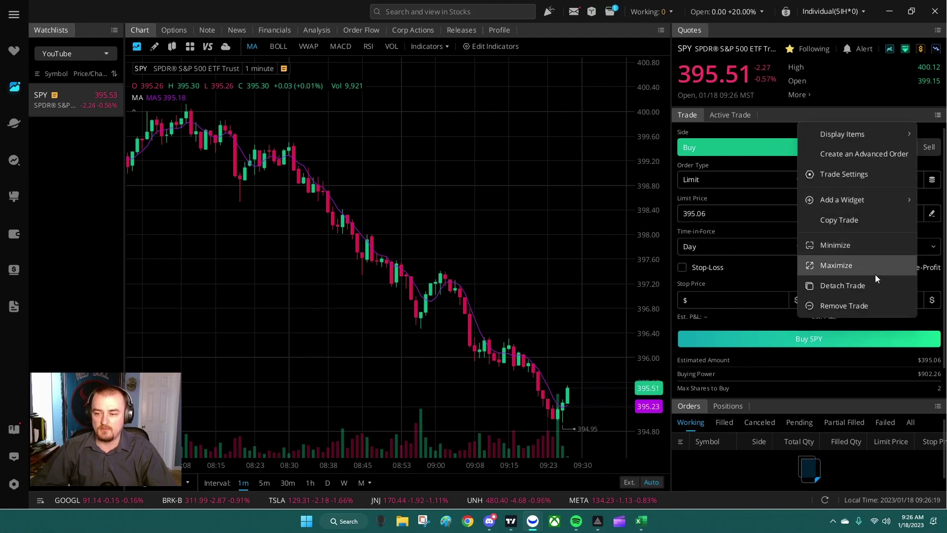
pyautogui.click(857, 305)
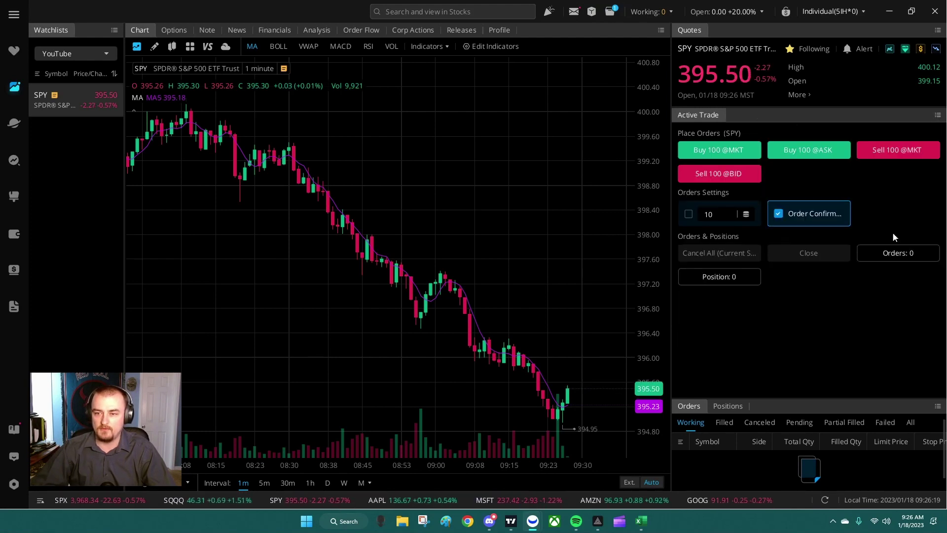
pyautogui.click(938, 116)
pyautogui.click(830, 269)
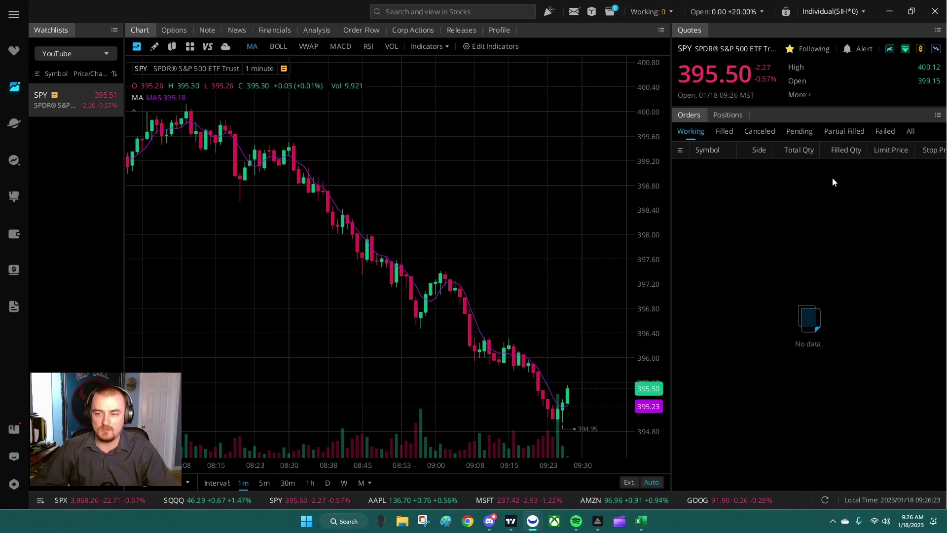
pyautogui.click(937, 114)
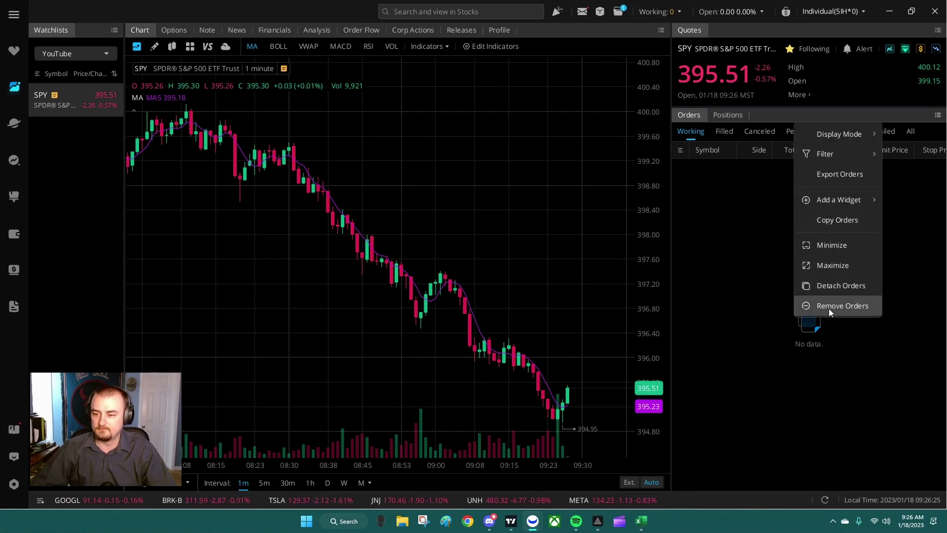
pyautogui.click(829, 309)
pyautogui.click(937, 116)
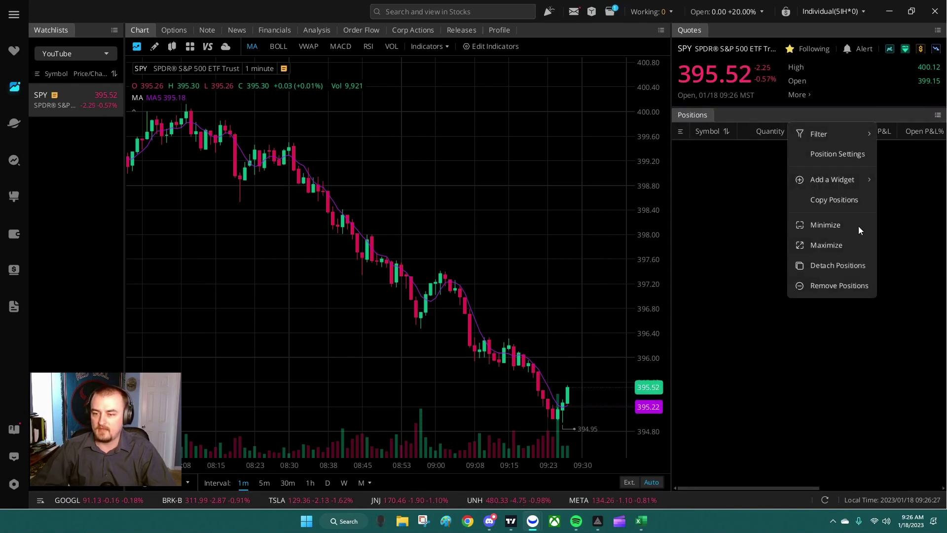
pyautogui.click(830, 285)
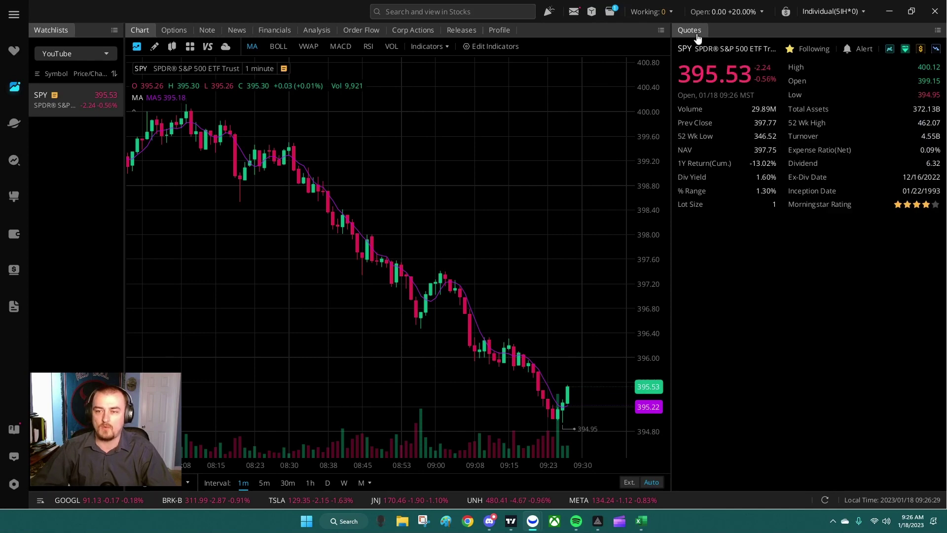
pyautogui.moveTo(671, 173); pyautogui.dragTo(804, 178)
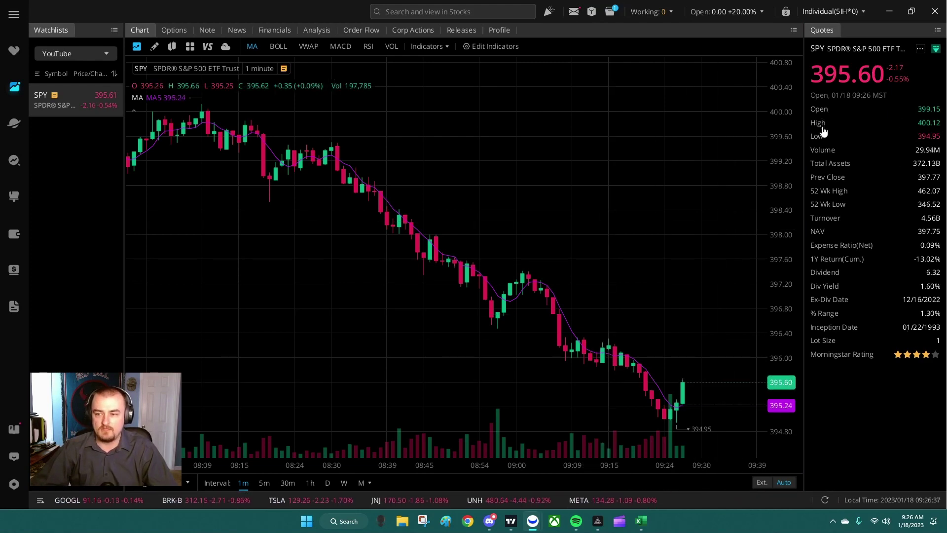
pyautogui.moveTo(507, 214); pyautogui.dragTo(499, 214)
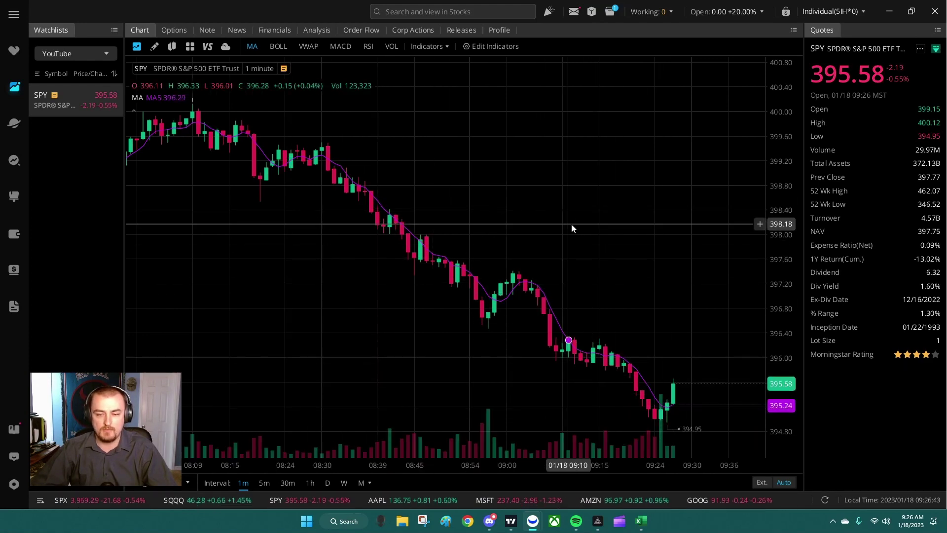
# Show the SPY options chain with puts only and 20 strikes
pyautogui.click(171, 32)
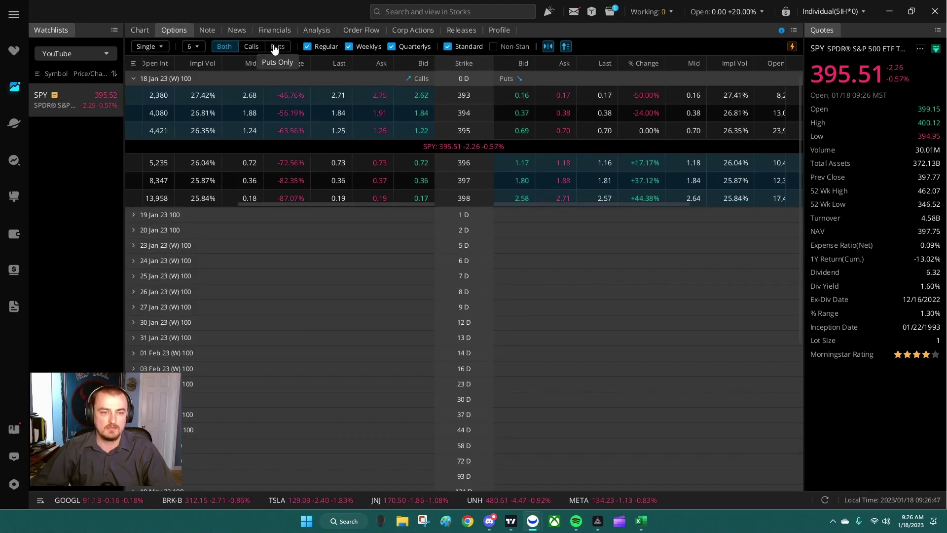
pyautogui.click(278, 47)
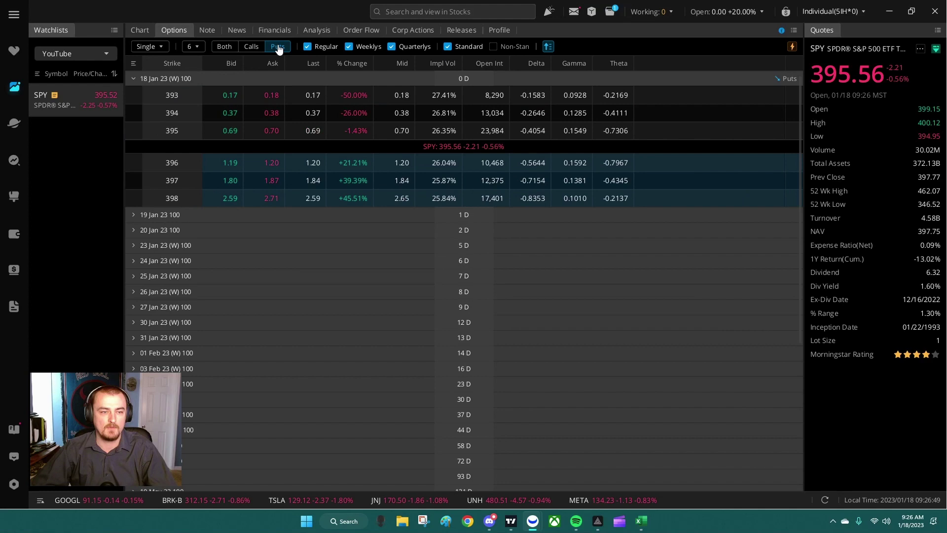
pyautogui.click(196, 48)
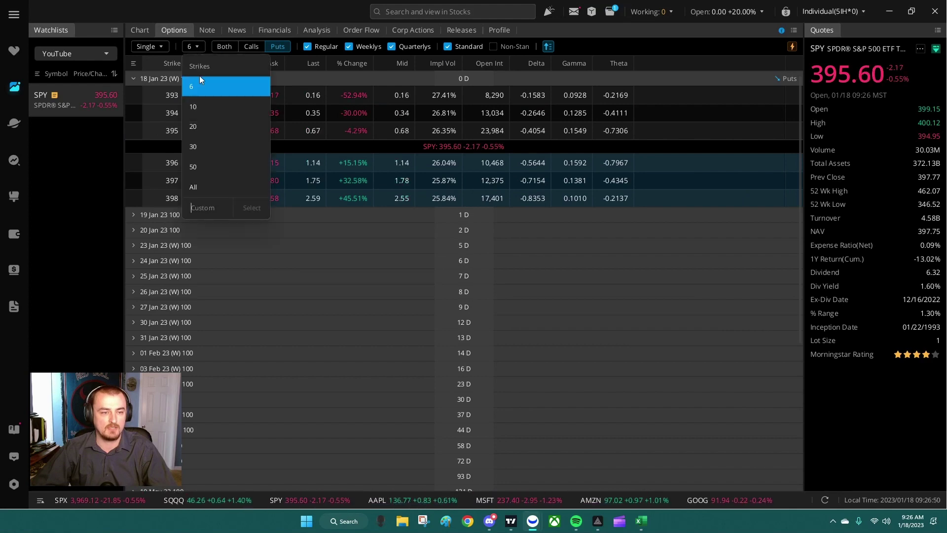
pyautogui.click(203, 123)
pyautogui.scroll(-1, 325, 229)
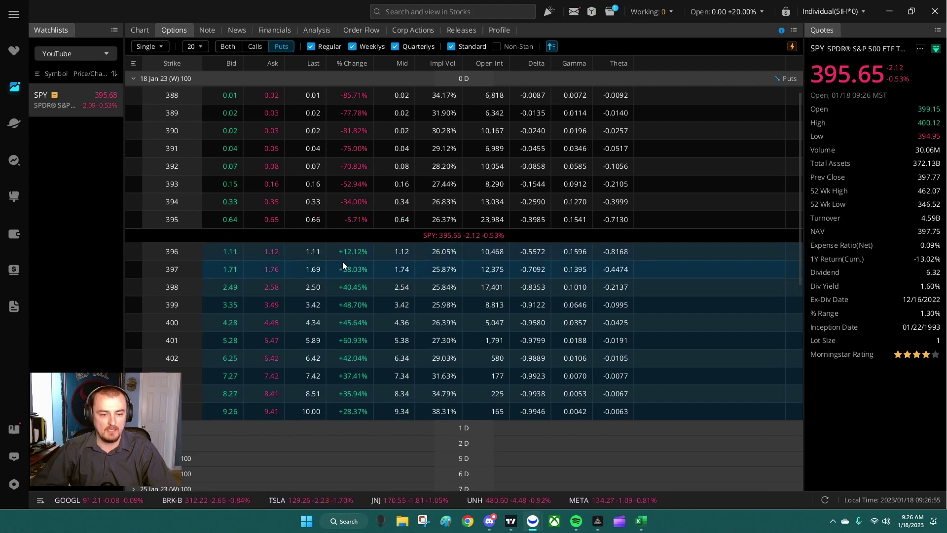
# Add the SPY $398 put to the YouTube watchlist and widen the watchlist
pyautogui.rightClick(344, 290)
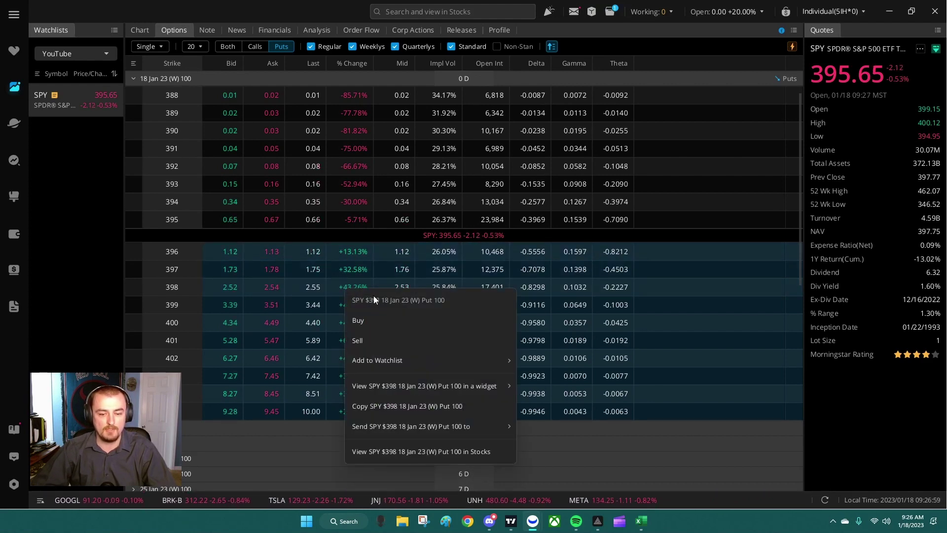
pyautogui.moveTo(411, 364)
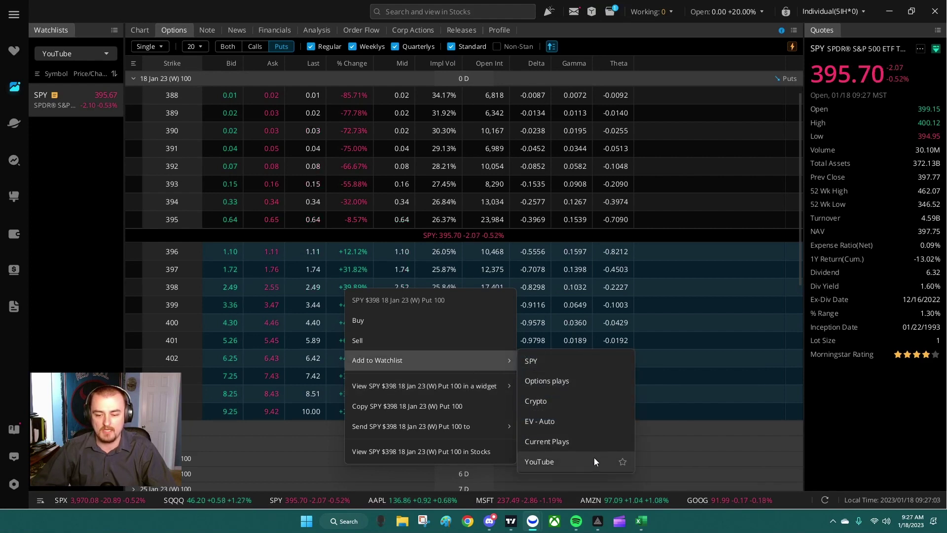
pyautogui.click(622, 462)
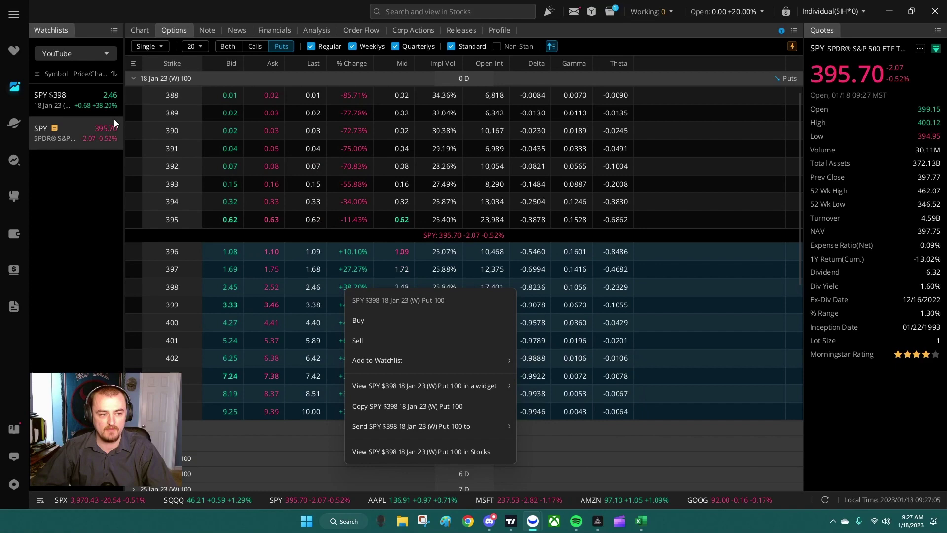
pyautogui.click(70, 163)
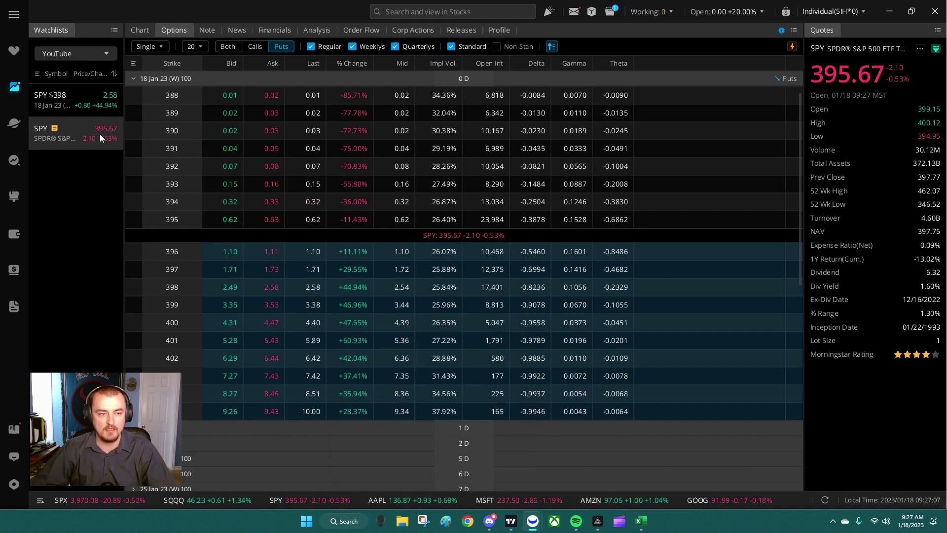
pyautogui.moveTo(124, 126); pyautogui.dragTo(157, 125)
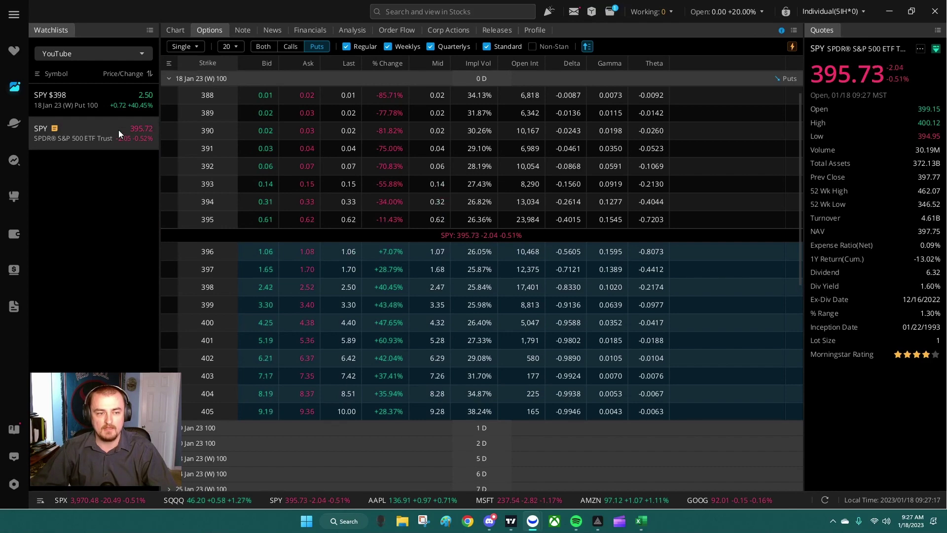
# Chart the SPY $398 18 Jan 23 put from the watchlist on one-minute candles
pyautogui.click(175, 31)
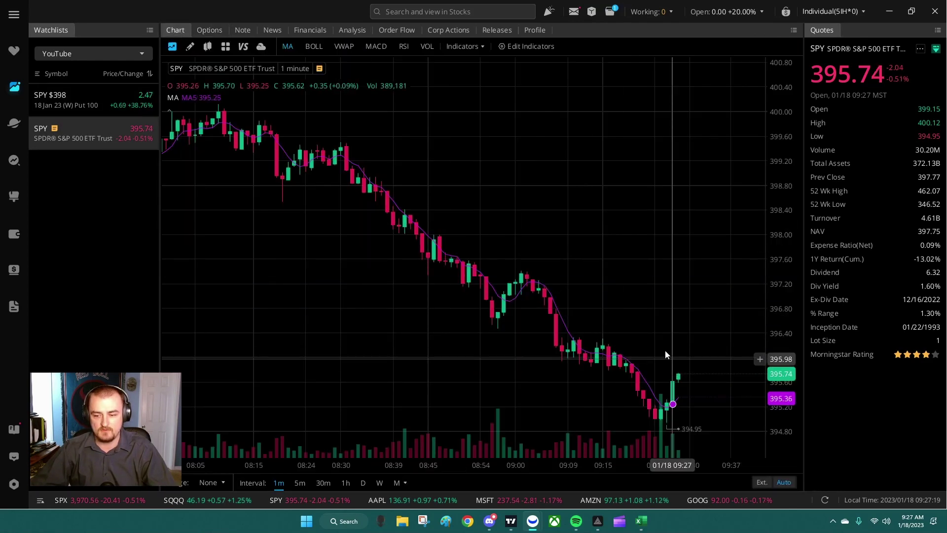
pyautogui.scroll(3, 618, 295)
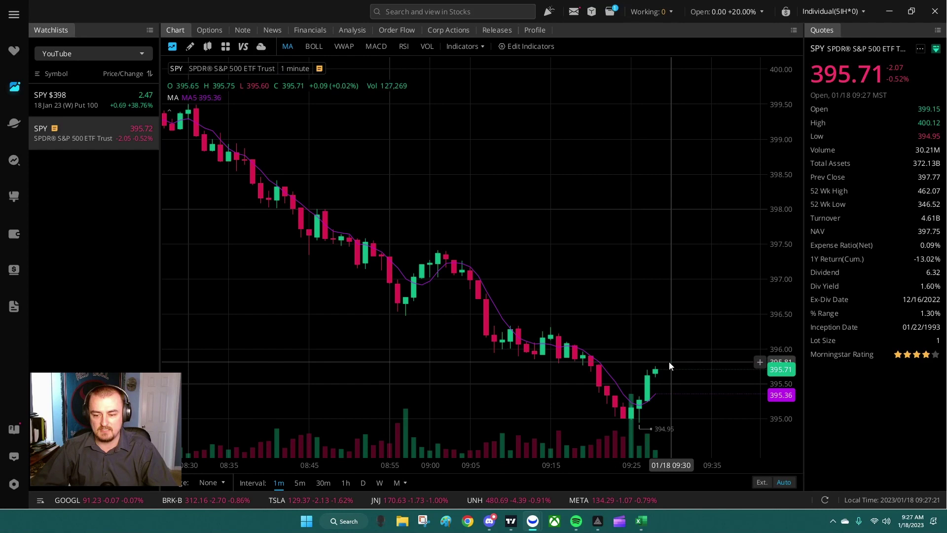
pyautogui.click(117, 96)
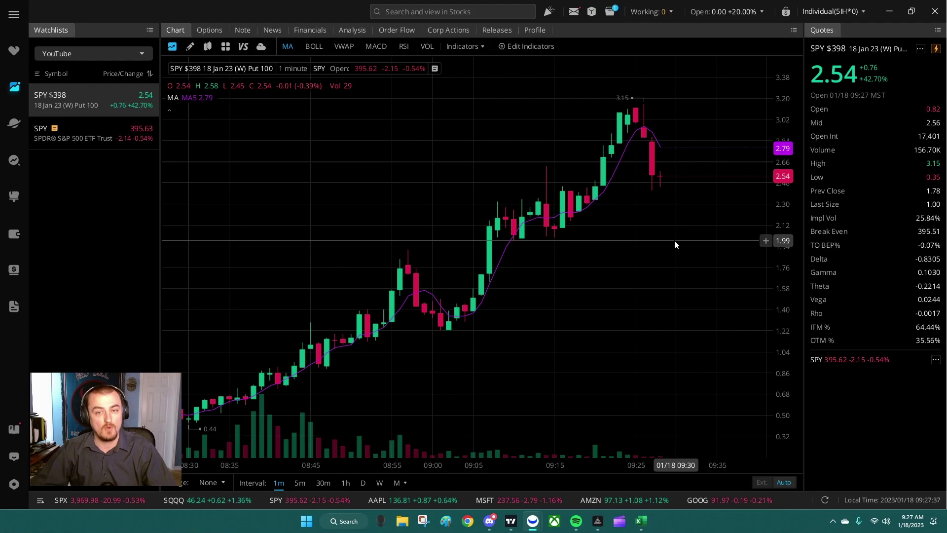
pyautogui.moveTo(674, 241); pyautogui.dragTo(594, 238)
# Create a new one-contract buy order for the SPY $398 put from the chart menu
pyautogui.rightClick(557, 226)
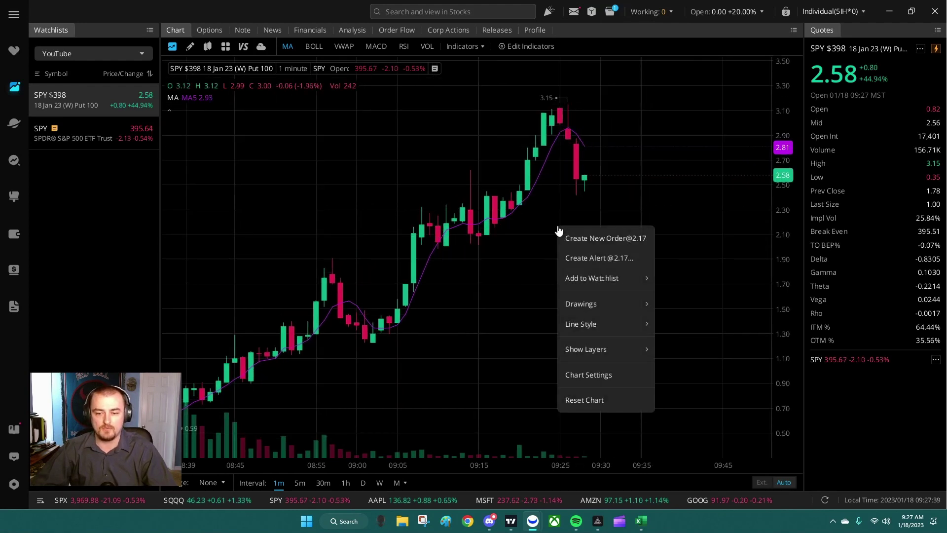
pyautogui.click(606, 239)
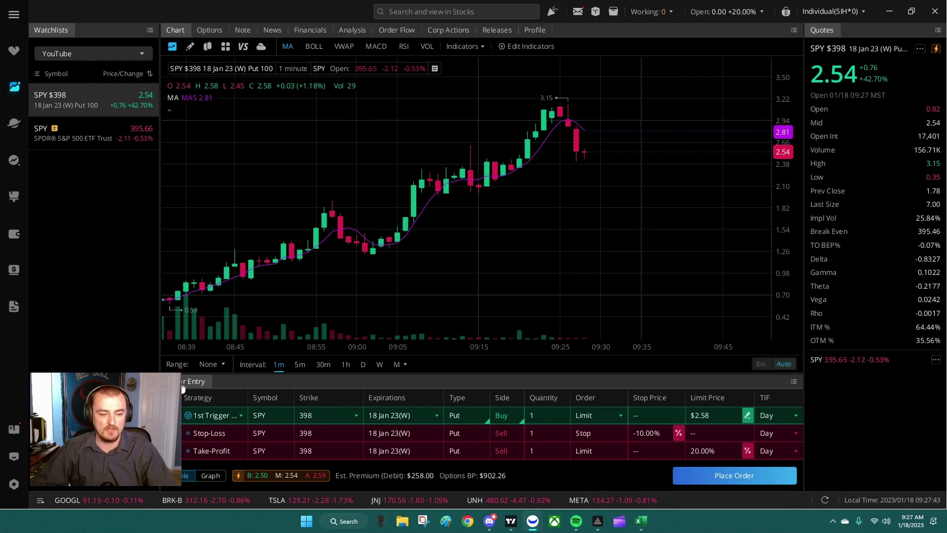
pyautogui.click(794, 382)
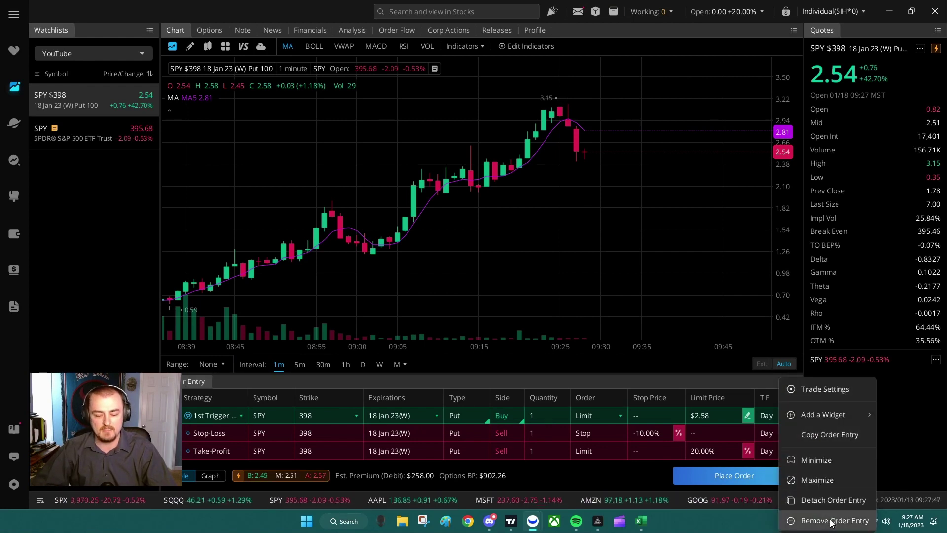
pyautogui.click(641, 242)
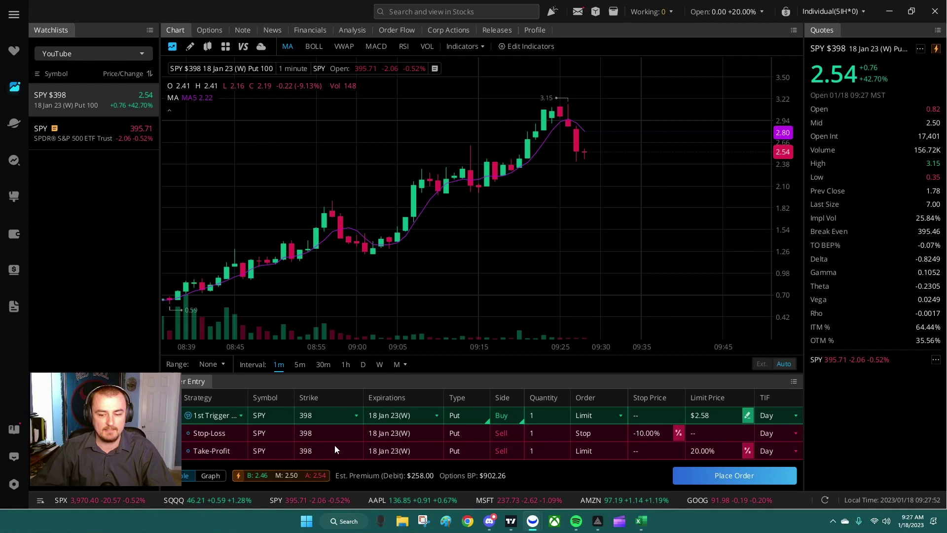
pyautogui.click(711, 414)
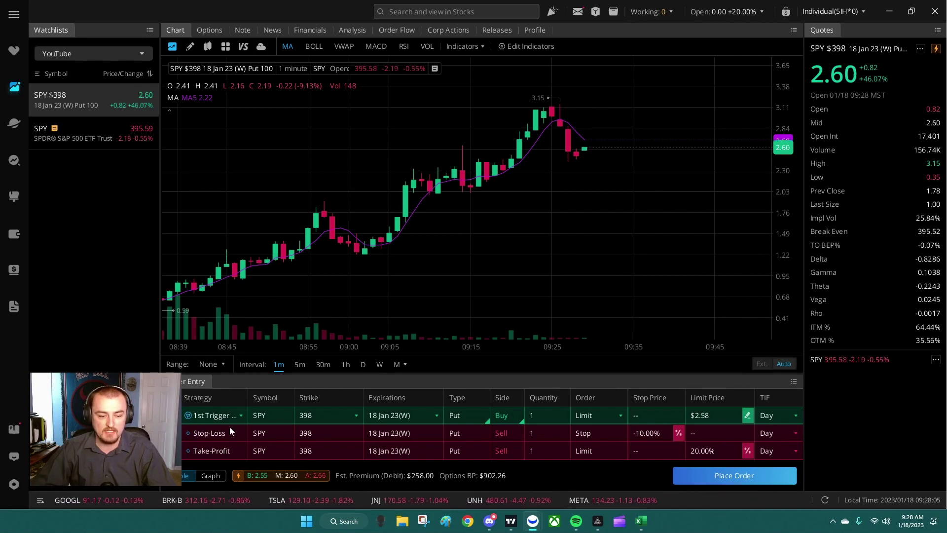
pyautogui.click(240, 420)
pyautogui.moveTo(197, 193)
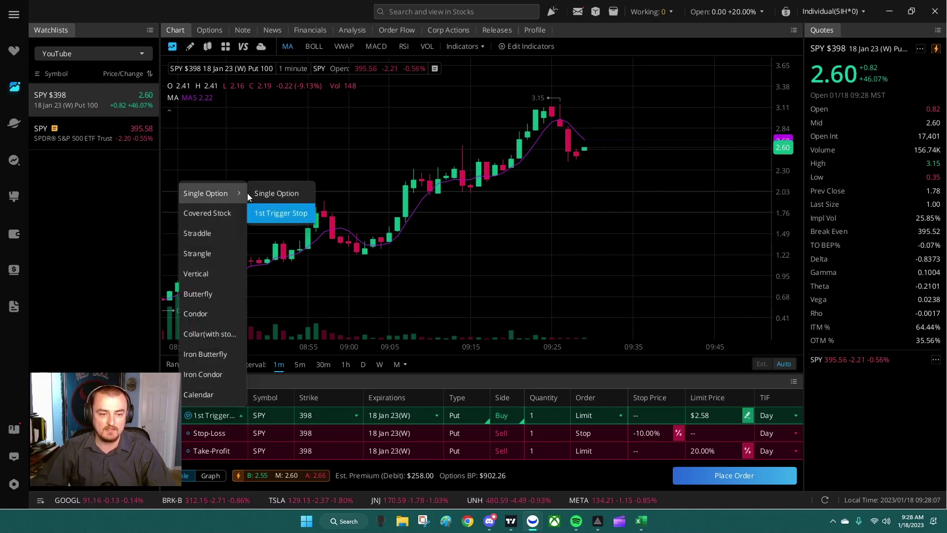
pyautogui.click(267, 191)
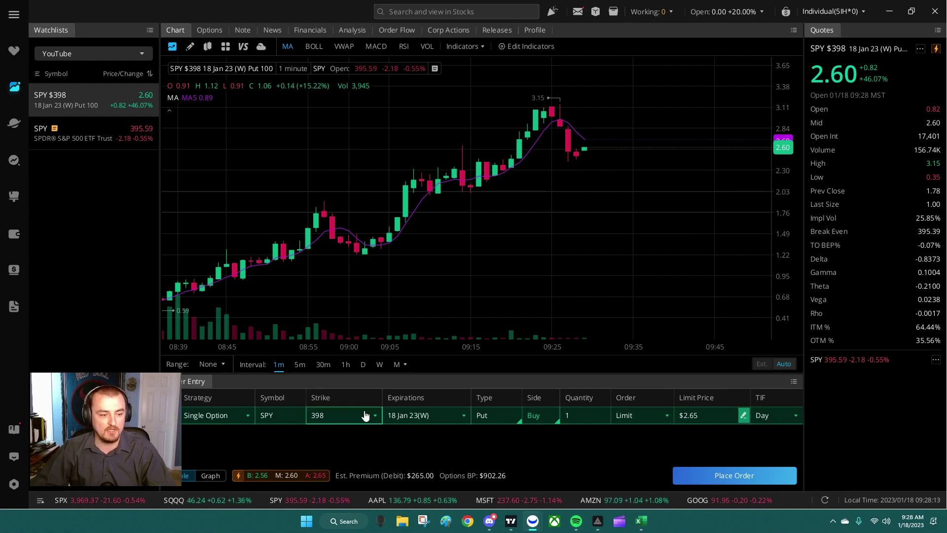
pyautogui.click(242, 415)
pyautogui.moveTo(227, 196)
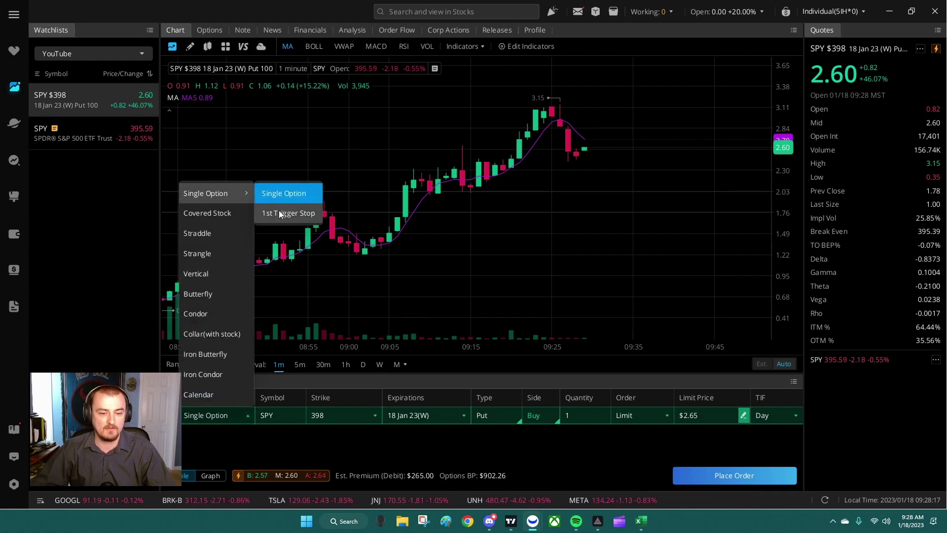
pyautogui.click(279, 211)
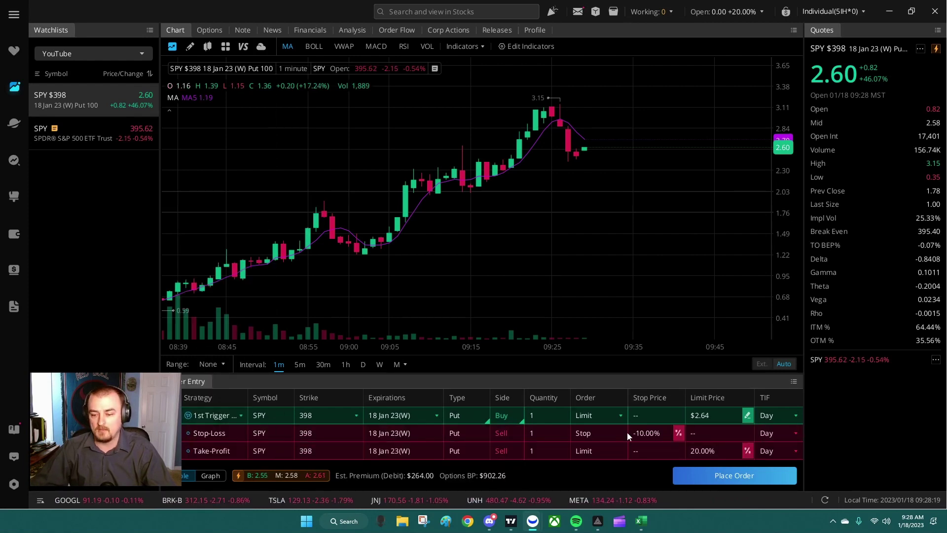
# Enter a $2.40 buy limit price and keep the stop-loss as a -10% offset
pyautogui.click(748, 415)
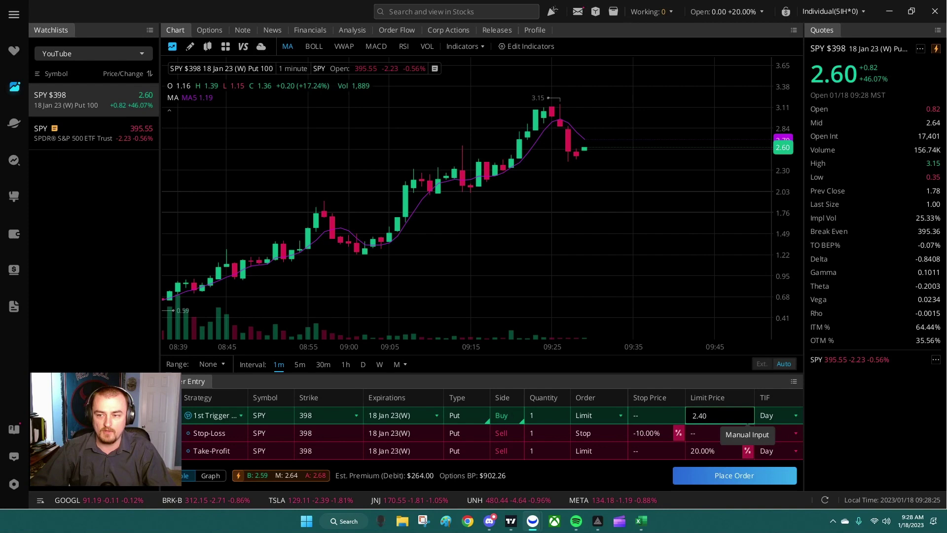
pyautogui.click(679, 432)
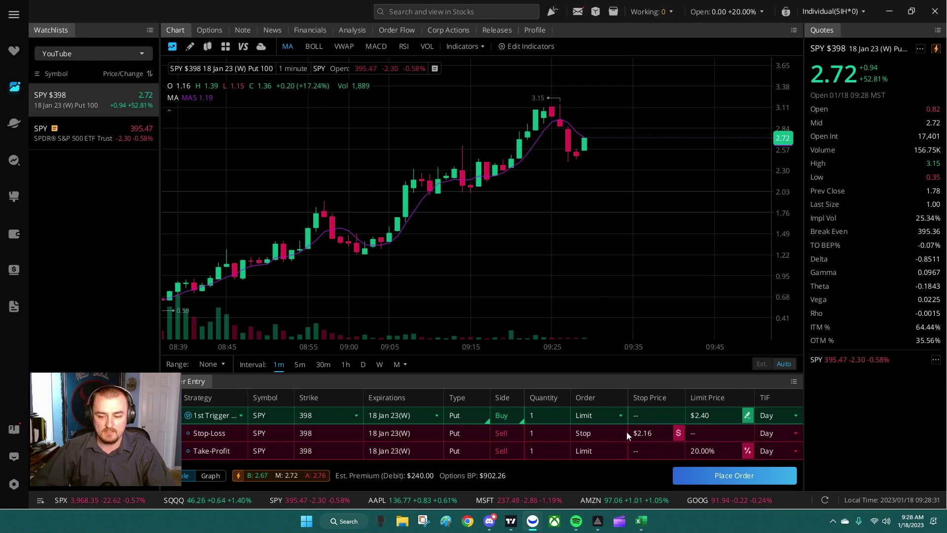
pyautogui.click(679, 433)
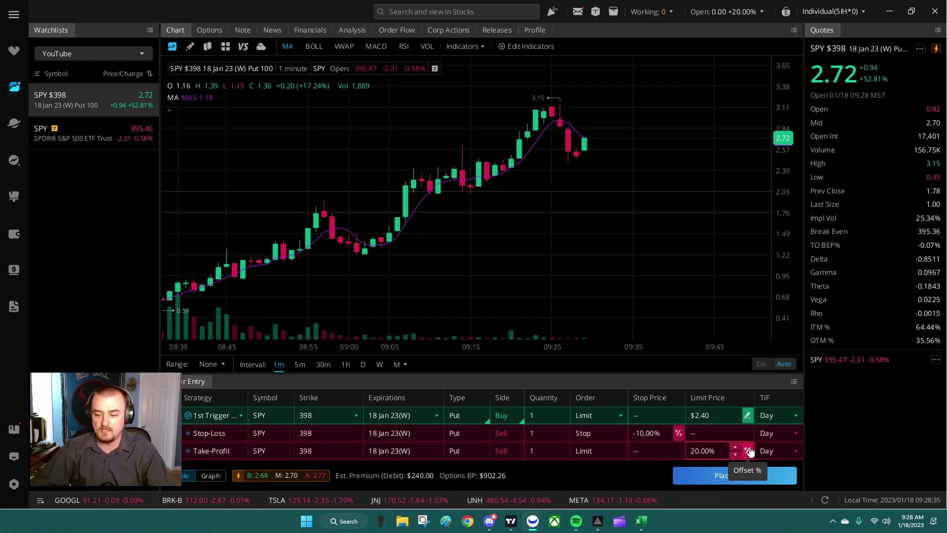
# Place the $2.40 bracket order, then drag the take-profit target up to $3.17
pyautogui.click(724, 474)
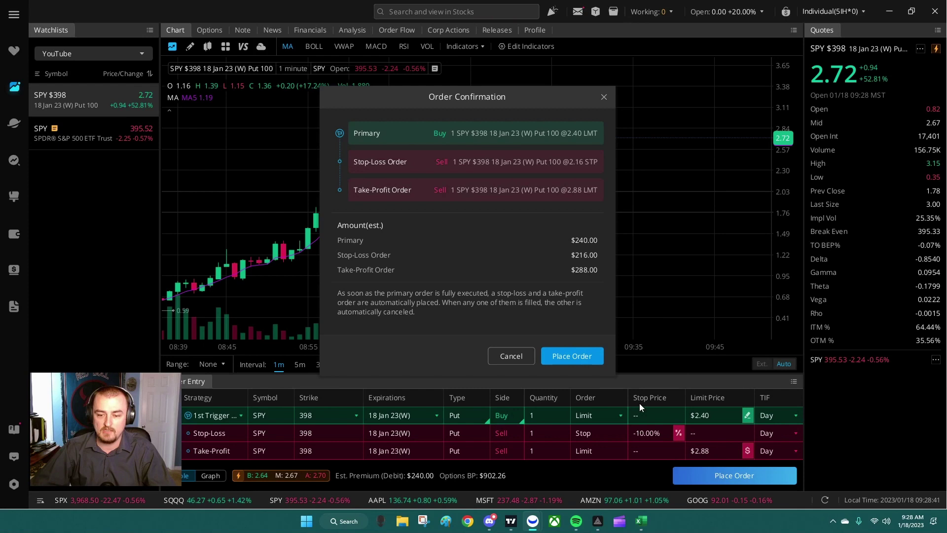
pyautogui.click(596, 362)
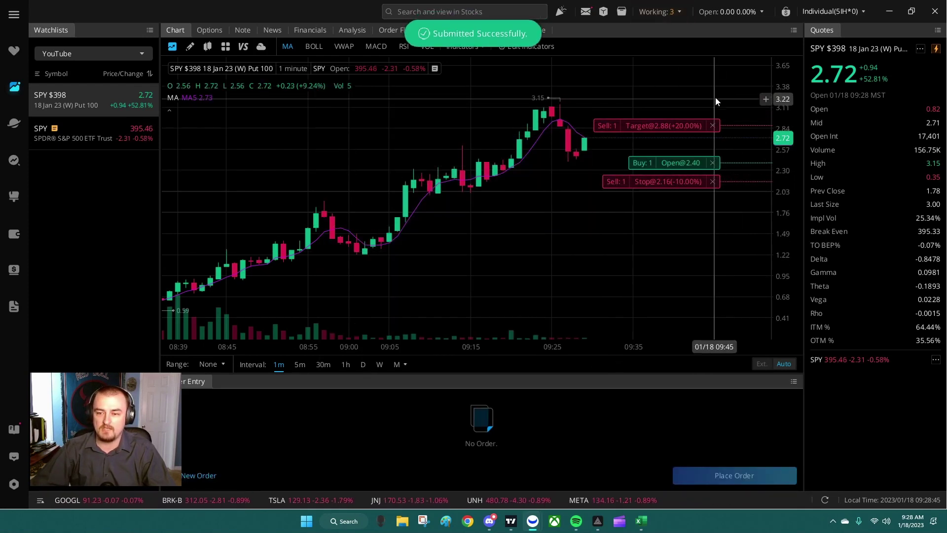
pyautogui.moveTo(628, 126); pyautogui.dragTo(622, 103)
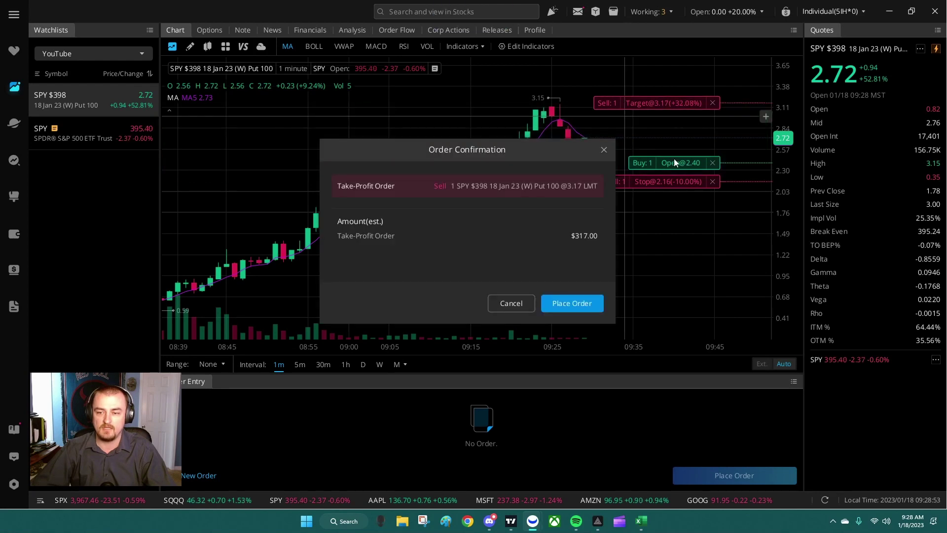
pyautogui.click(560, 299)
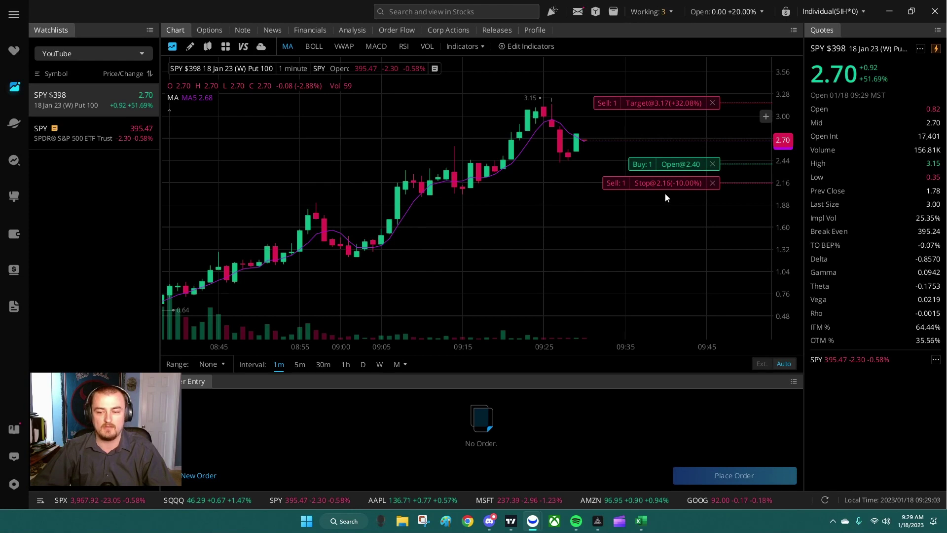
# Drag the chart lines to move the buy limit to $1.90 and the stop-loss to $1.71
pyautogui.moveTo(615, 186); pyautogui.dragTo(612, 228)
pyautogui.click(572, 303)
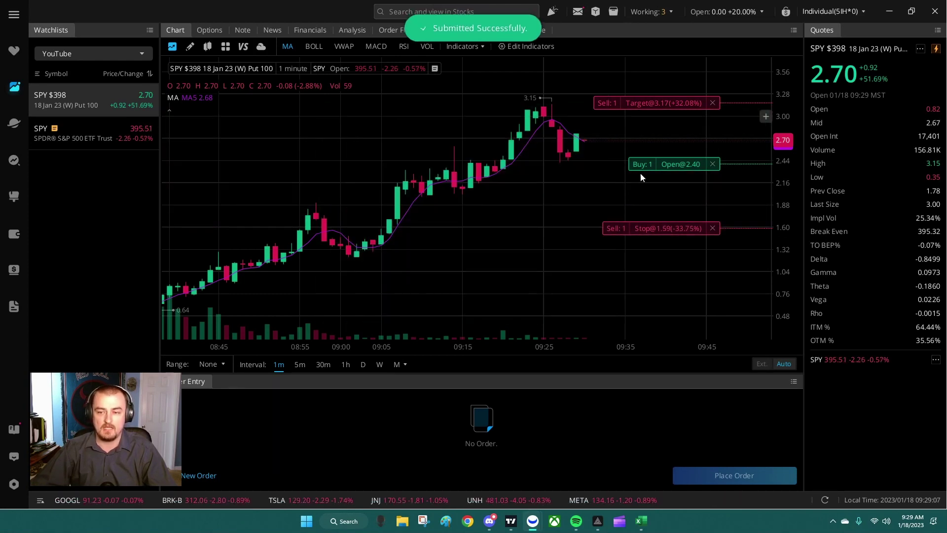
pyautogui.moveTo(640, 165); pyautogui.dragTo(638, 204)
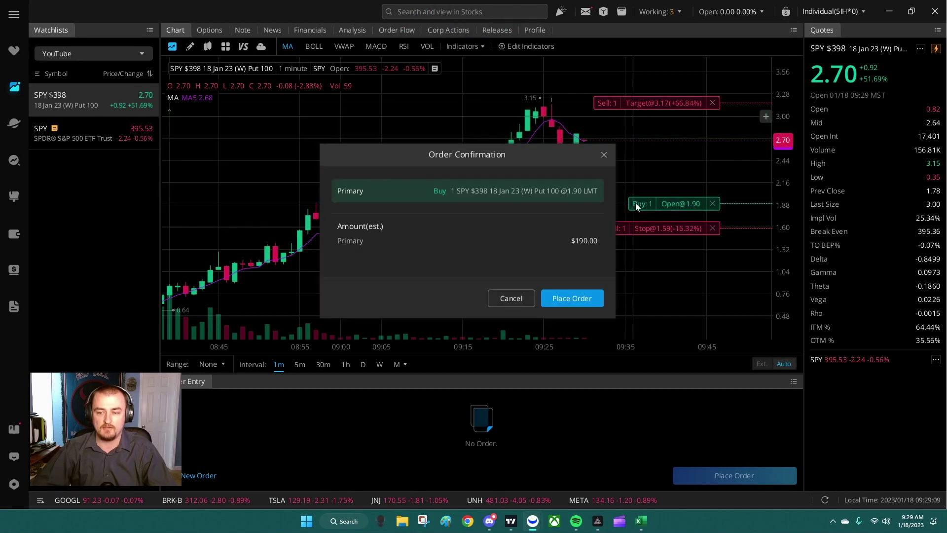
pyautogui.click(592, 302)
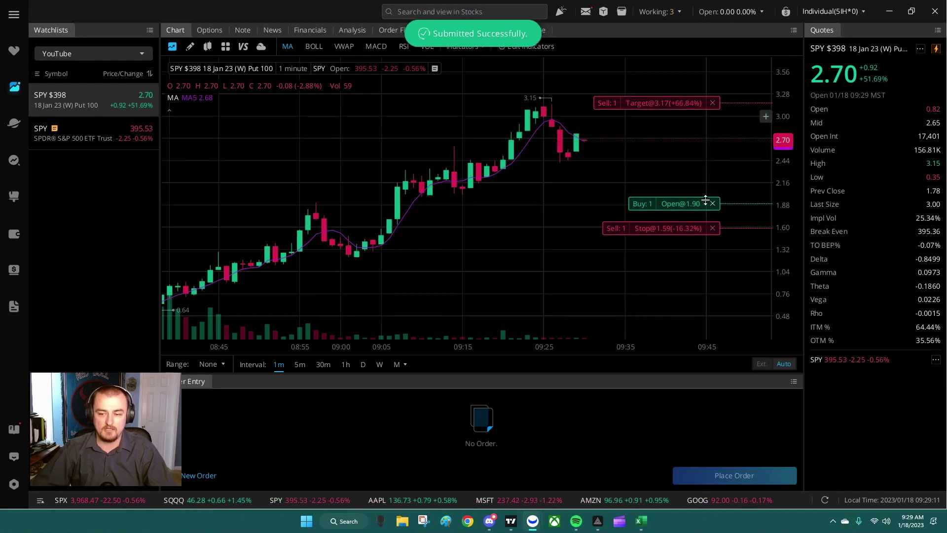
pyautogui.moveTo(612, 227); pyautogui.dragTo(612, 220)
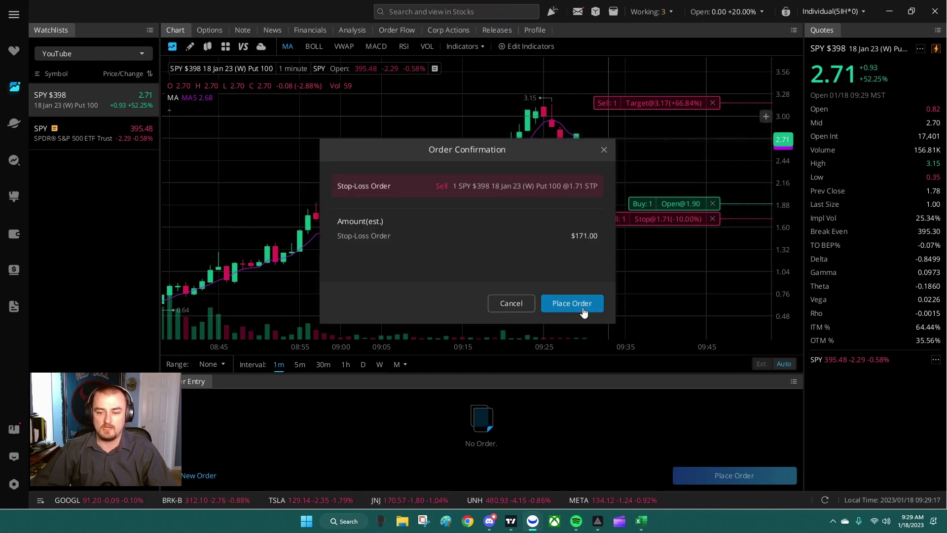
pyautogui.click(583, 303)
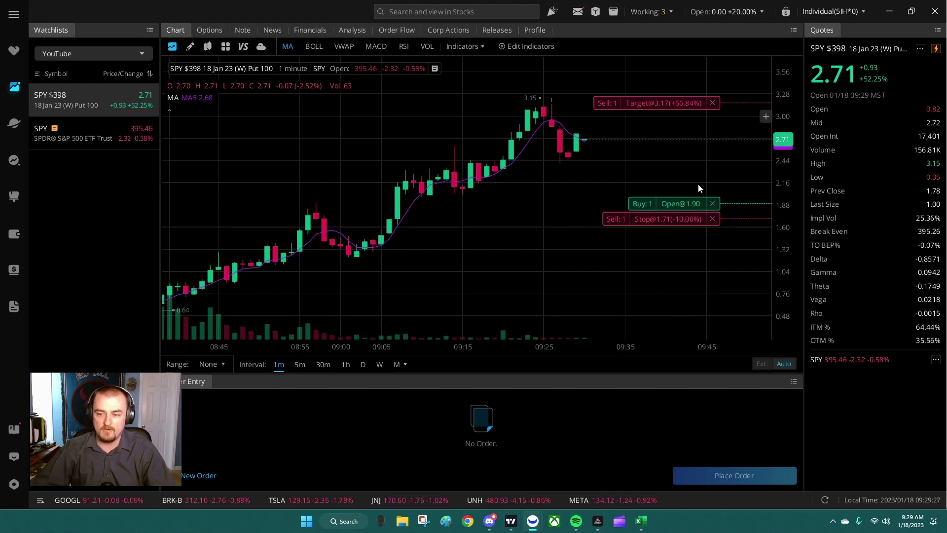
# Move the buy limit to $2.15, then $2.22, then cancel the whole bracket order
pyautogui.moveTo(642, 204); pyautogui.dragTo(642, 187)
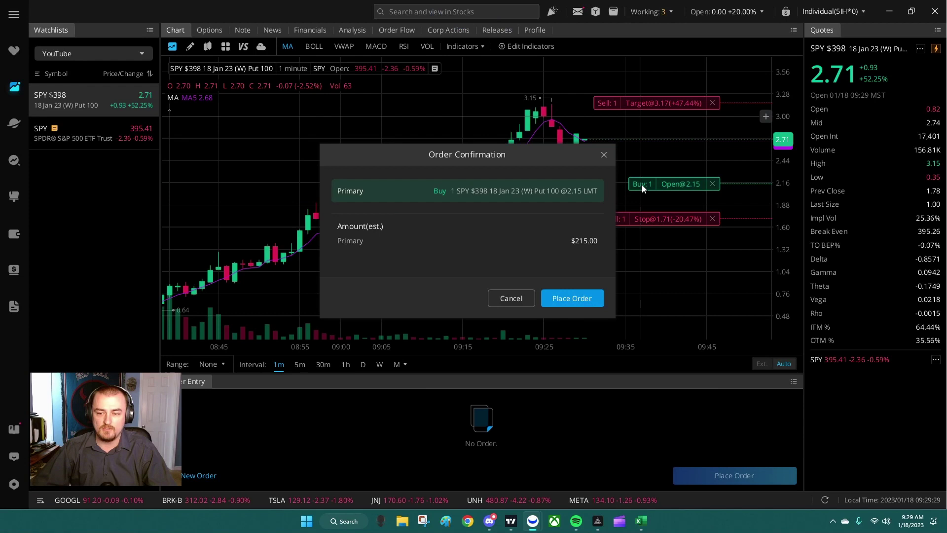
pyautogui.click(571, 298)
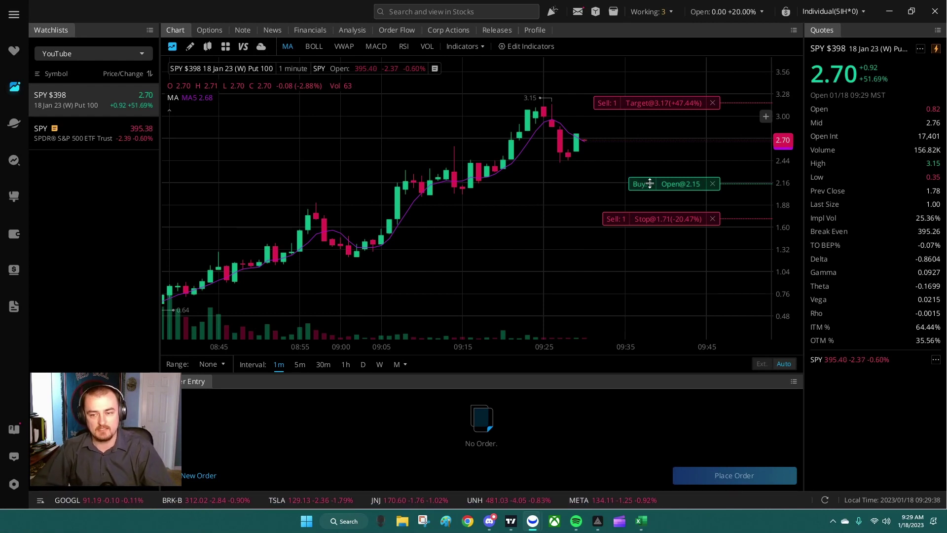
pyautogui.moveTo(650, 184)
pyautogui.mouseDown()
pyautogui.moveTo(639, 190)
pyautogui.moveTo(637, 181)
pyautogui.mouseUp()
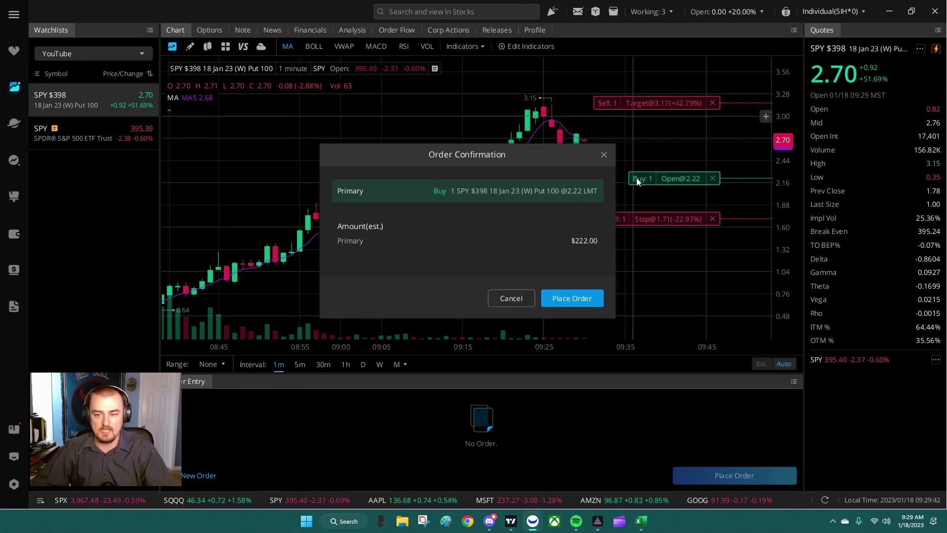
pyautogui.click(587, 293)
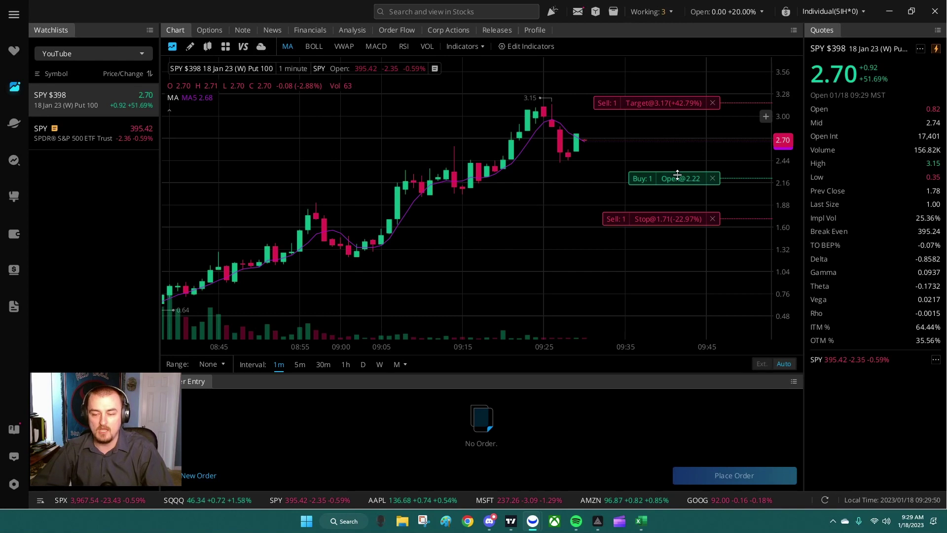
pyautogui.click(713, 181)
pyautogui.click(595, 249)
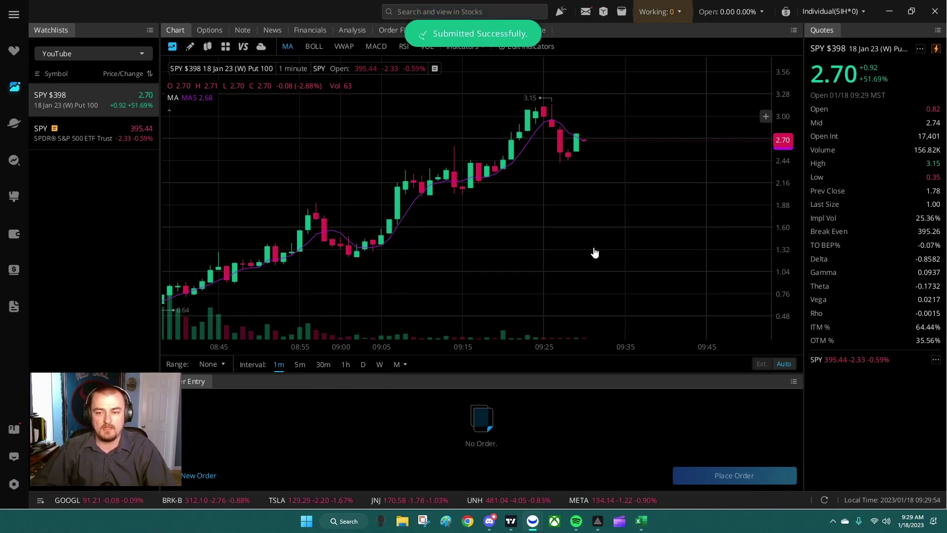